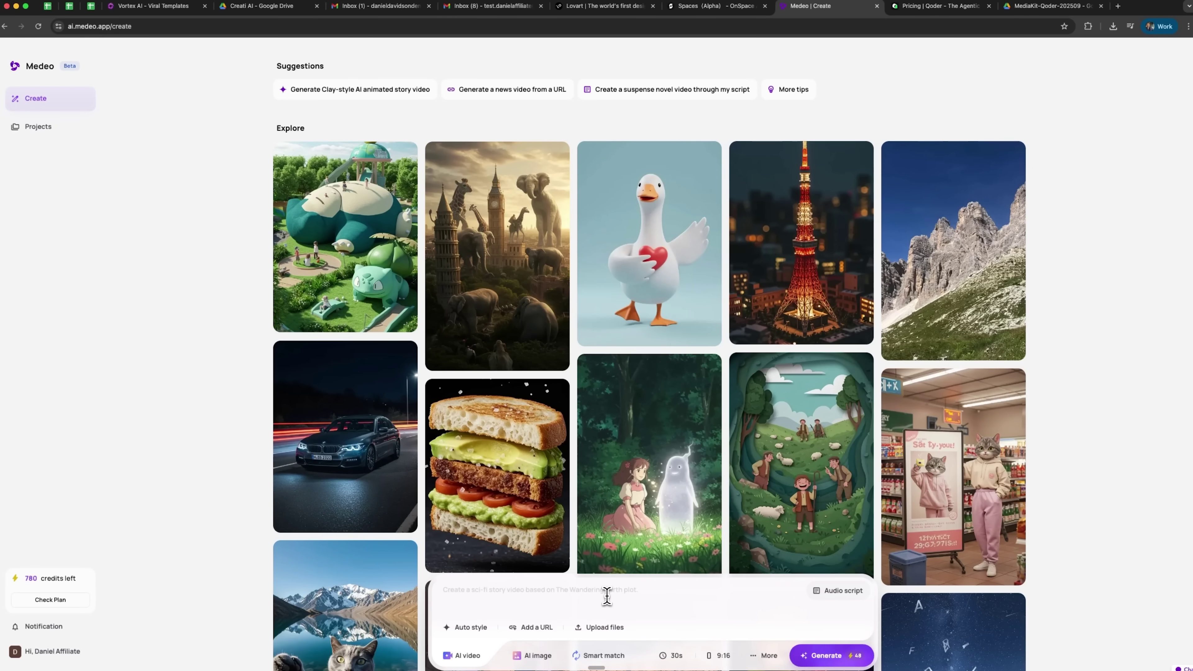
Step: Try the Clay-style fable example prompt and the news link entry, adding no link
left_click(331, 101)
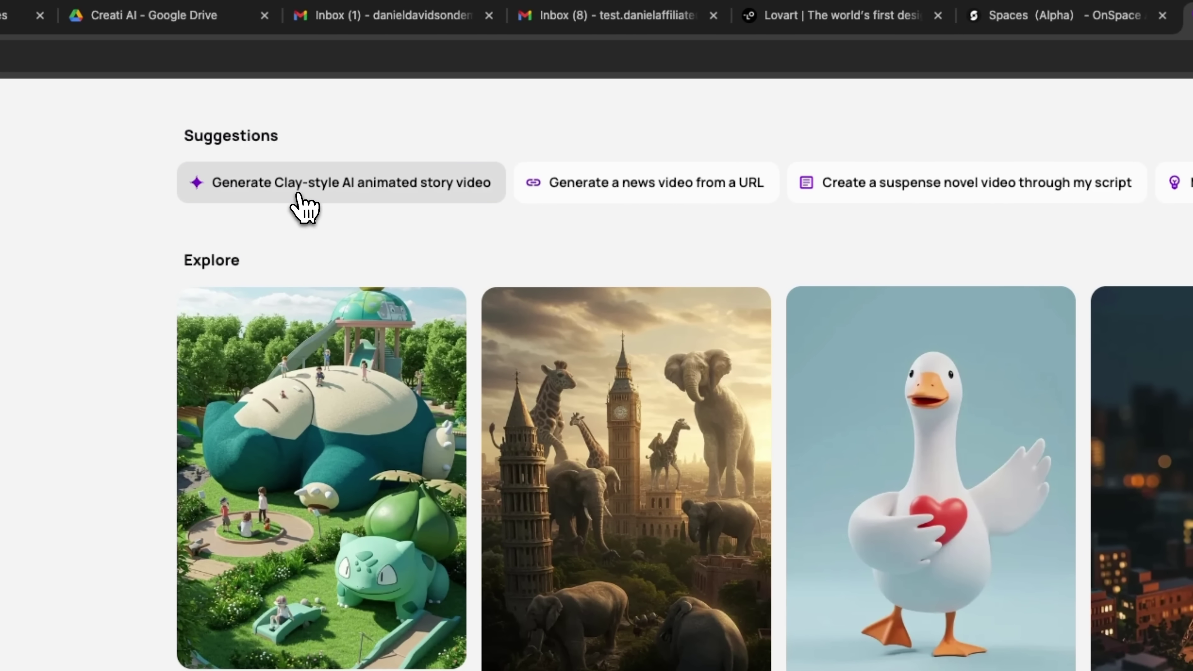
left_click(722, 191)
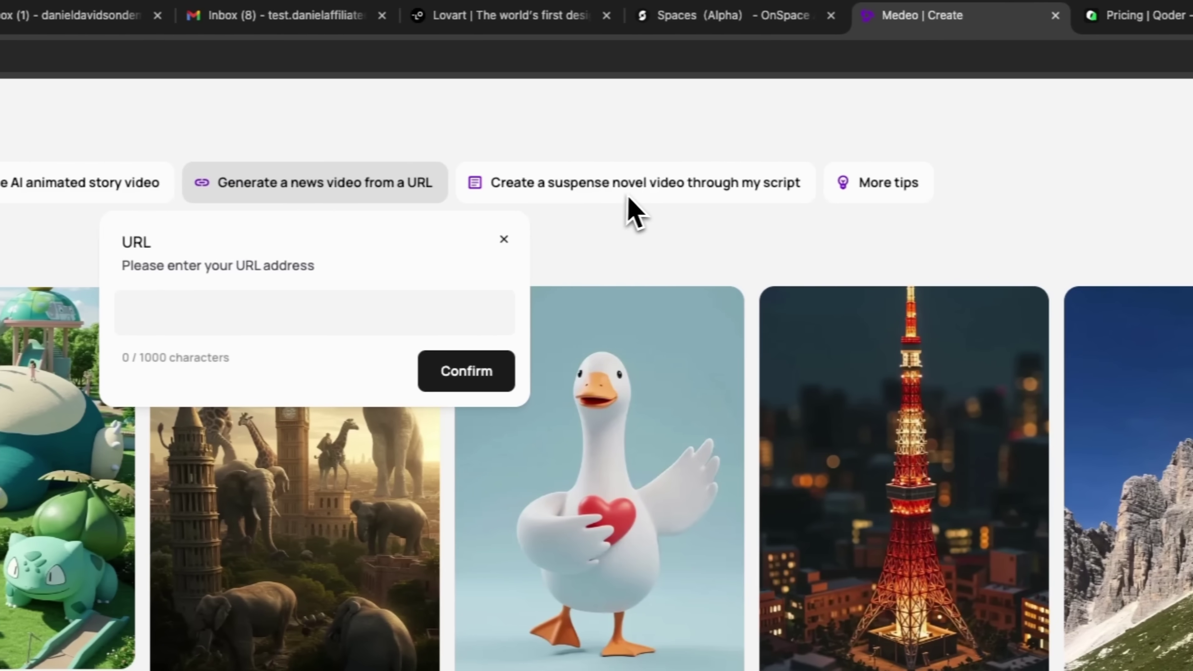
left_click(955, 216)
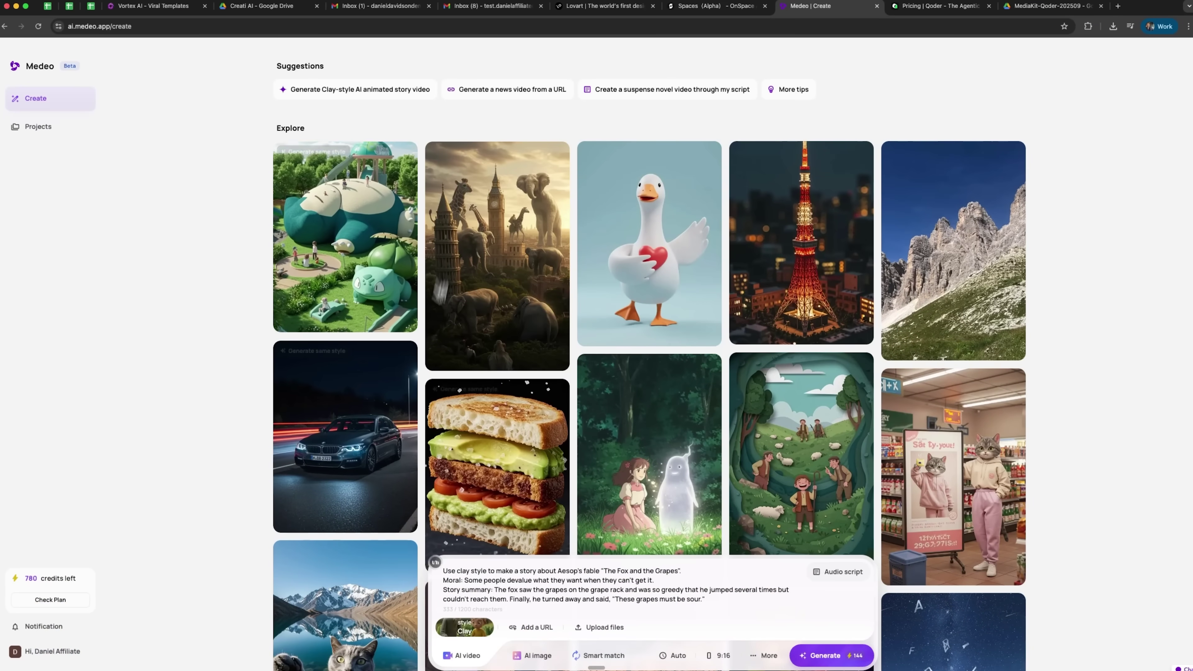
Step: Paste the 583-character McDonald's fried chicken commercial brief and generate it
scroll(610, 489, "down", 5)
scroll(614, 470, "down", 15)
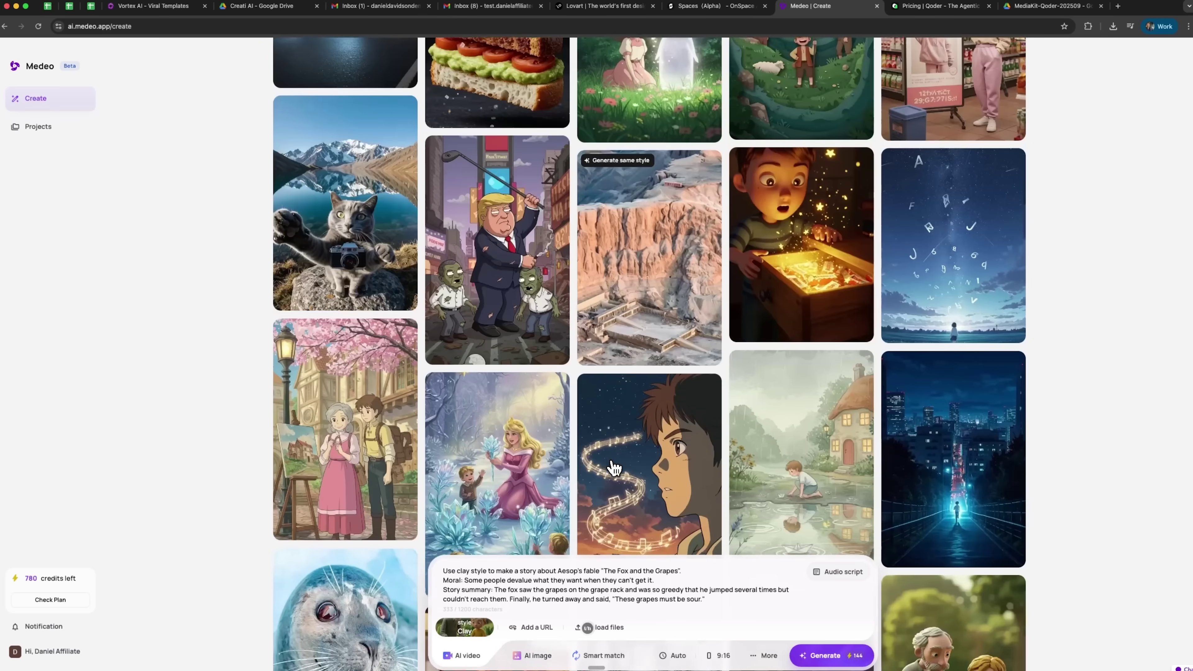
scroll(613, 470, "down", 8)
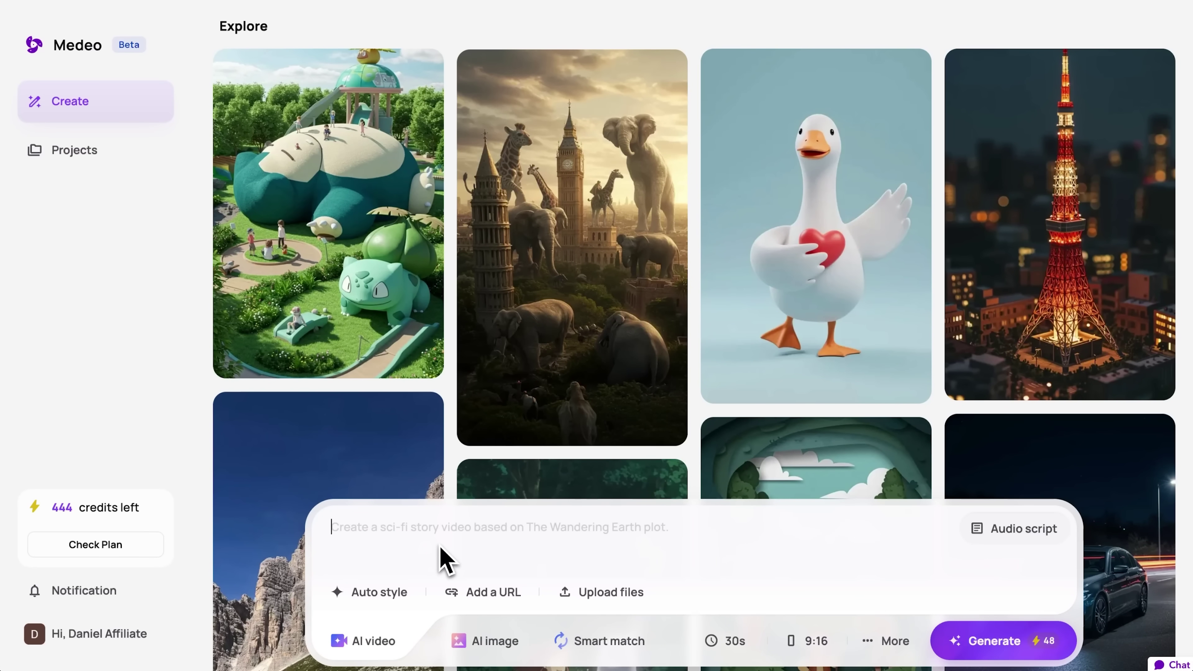
type("Create a mouthwatering commercial video for McDonald's fried chicken.  Show a perfectly golden, crispy fried chicken piece against a dark background. Highlight the golden crispiness, steam rising from the hot chicken, and the juicy texture. The chicken should look incredibly appetizing with visible crispy coating details.  Add slow-motion close-ups emphasizing the crunch and the perfectly seasoned exterior. Use dramatic lighting that makes the chicken glow appetizingly.  Style: Premium fast-food commercial, appetizing, mouth-watering, professional food photography aesthetic.")
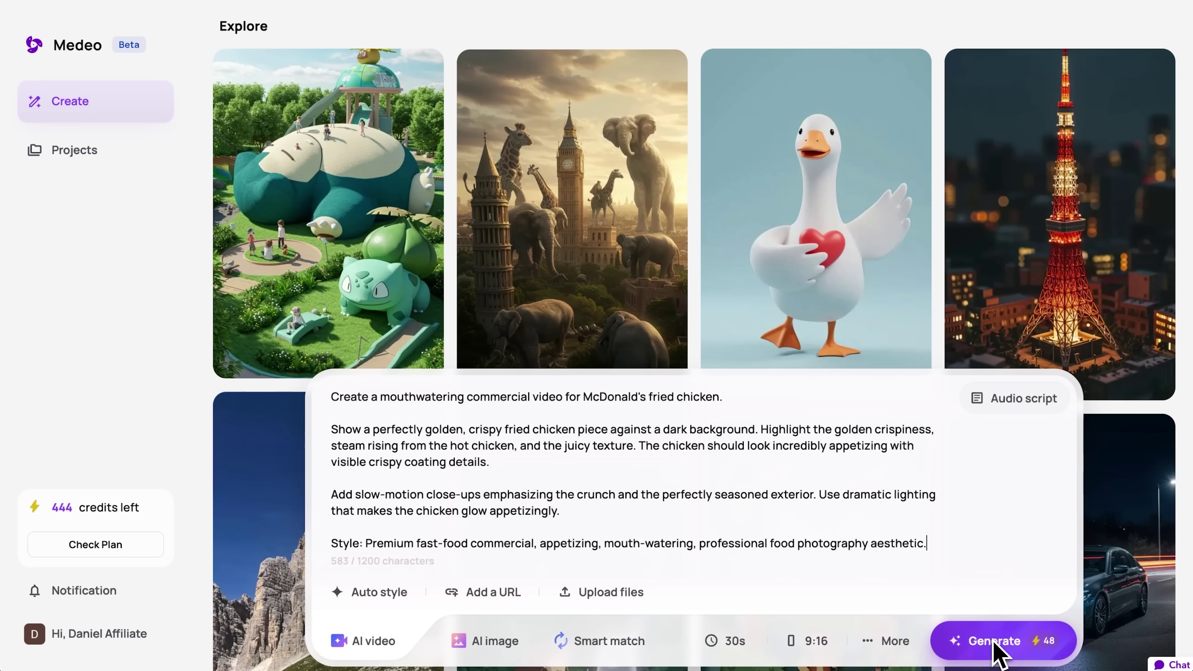
left_click(994, 643)
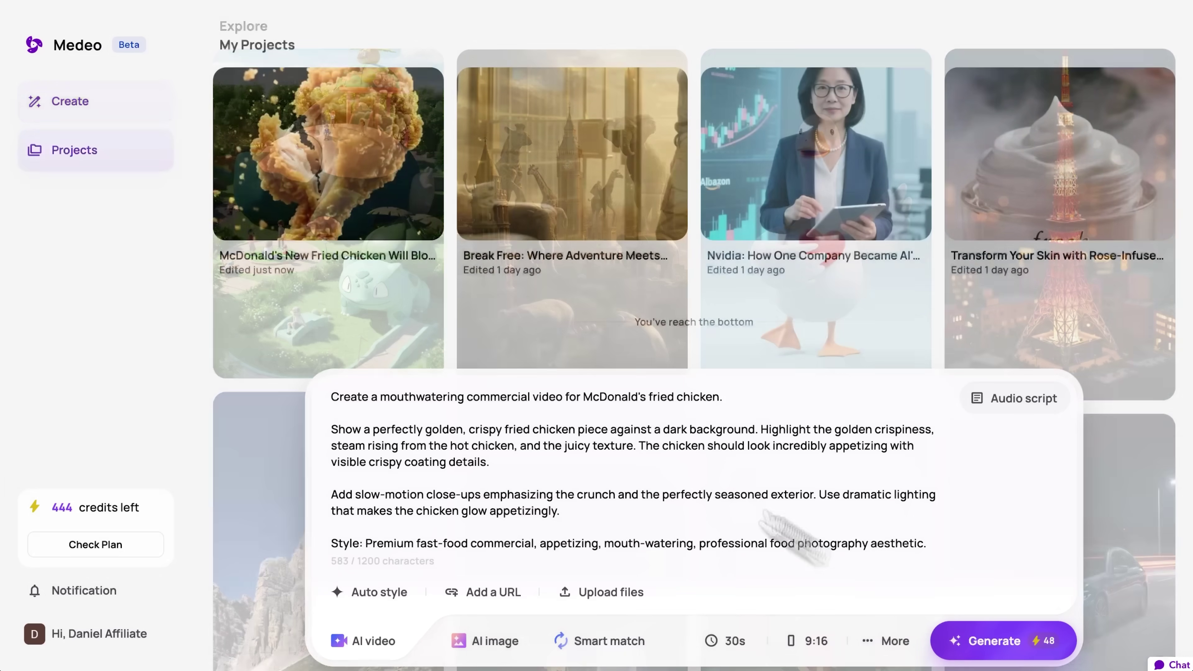
Step: Open 'McDonald's New Fried Chicken Will Blow Your Mind', review its narration script, and play it full screen
left_click(375, 192)
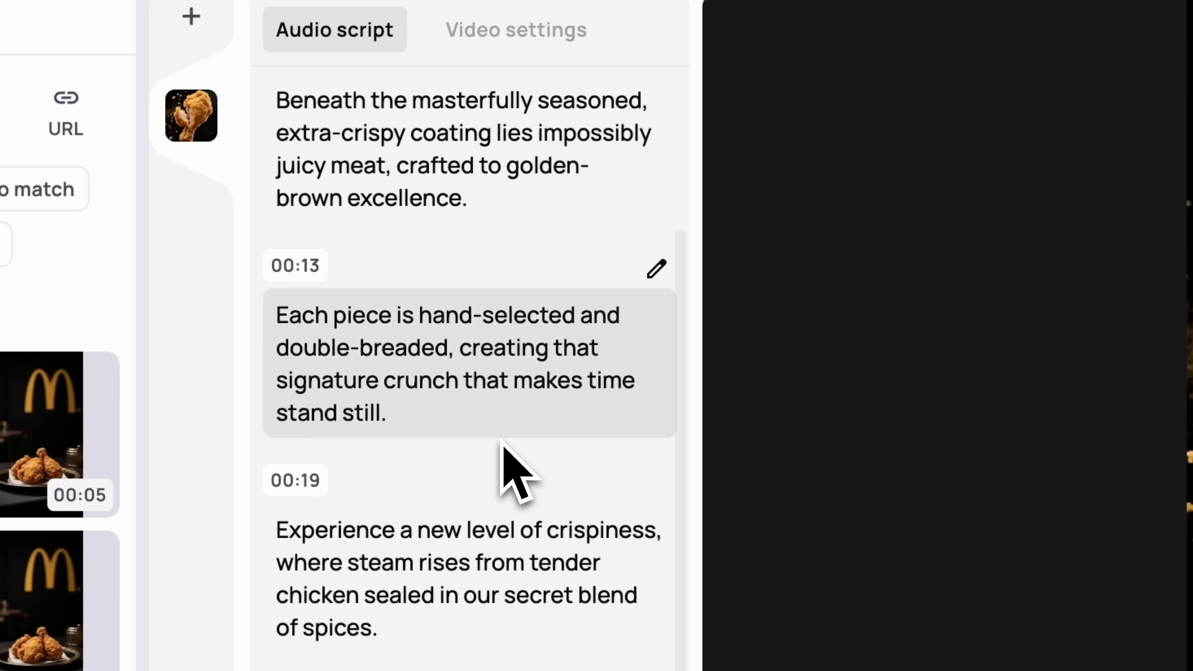
scroll(506, 474, "down", 2)
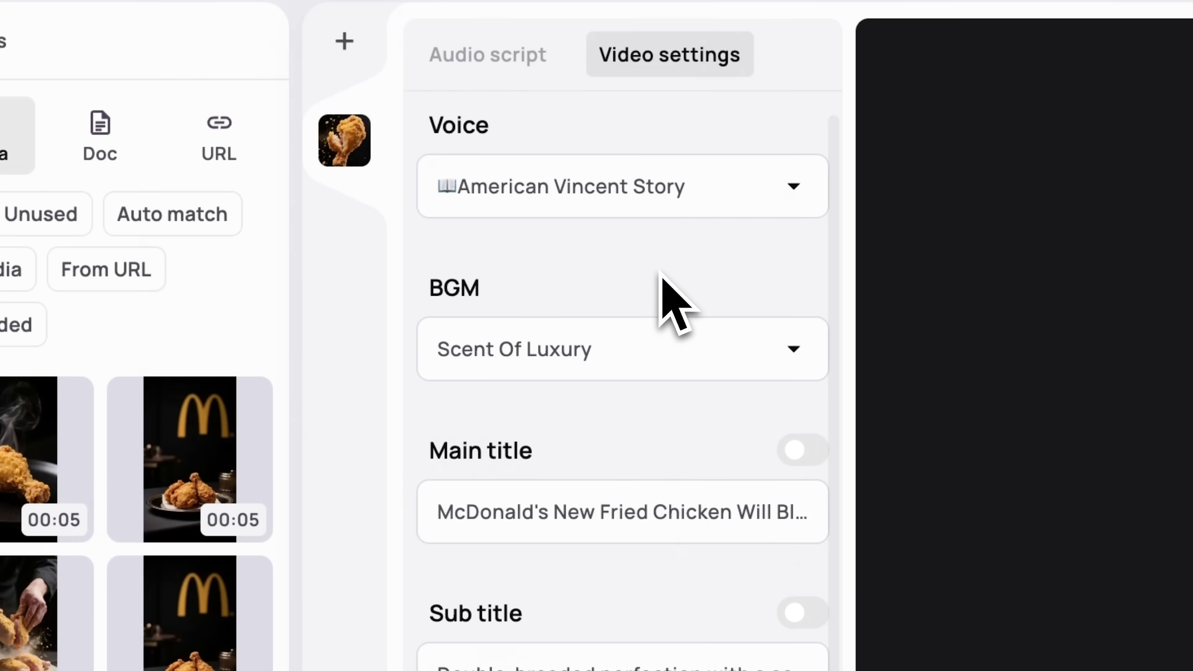
scroll(673, 300, "down", 1)
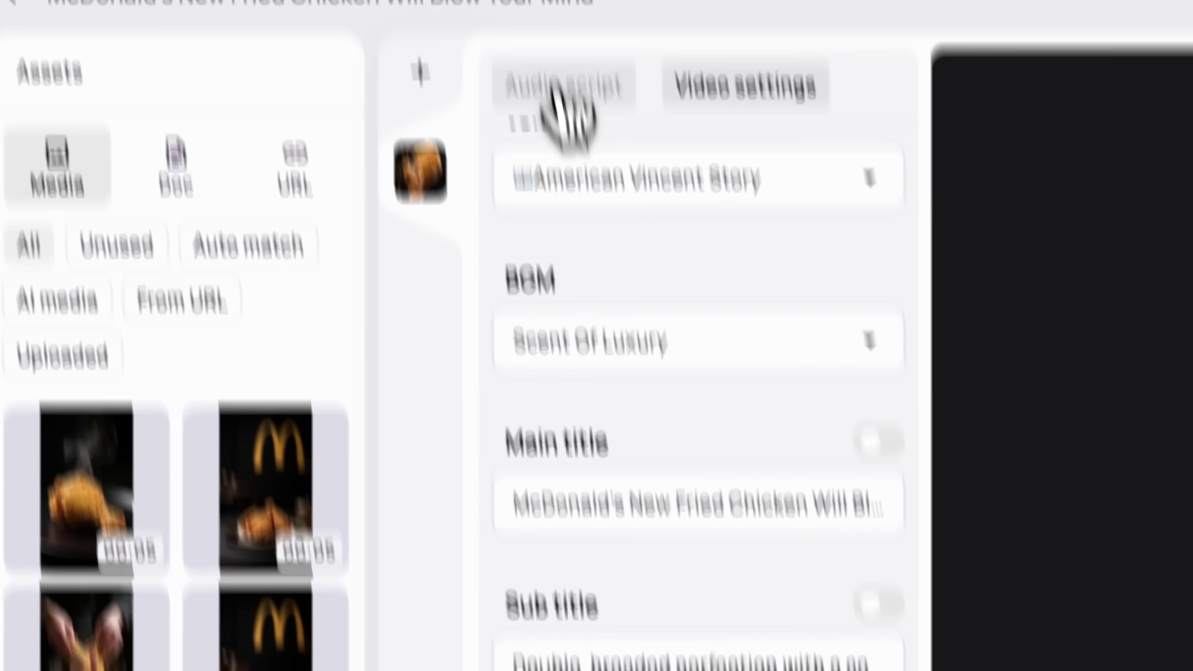
left_click(565, 98)
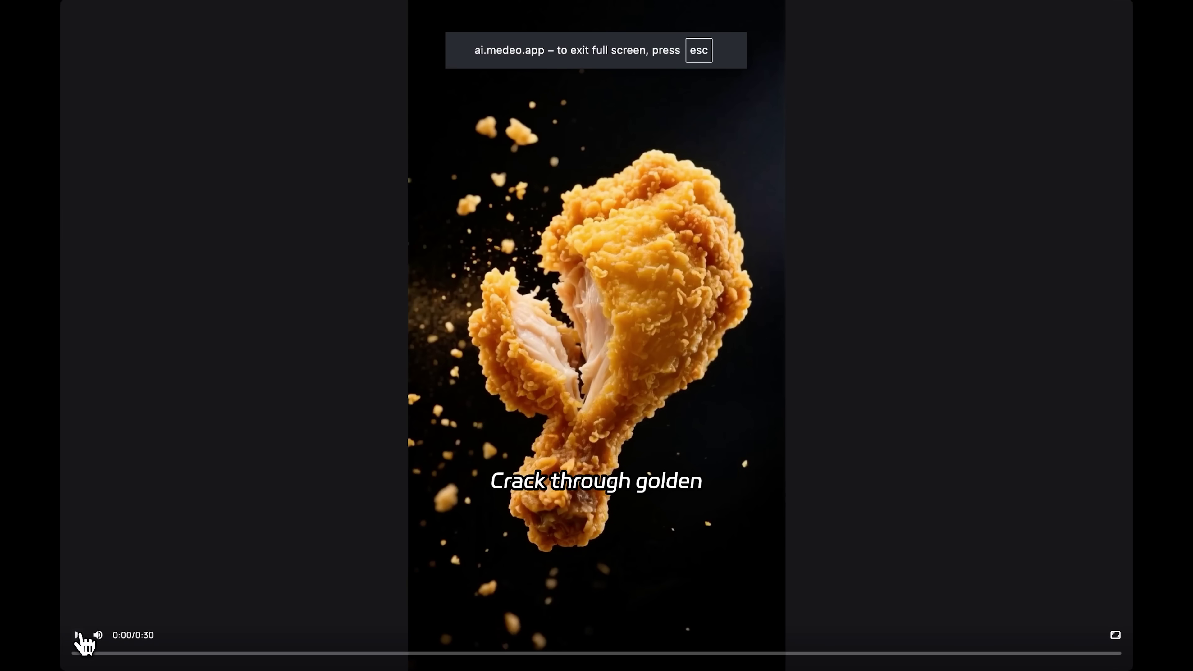
left_click(79, 636)
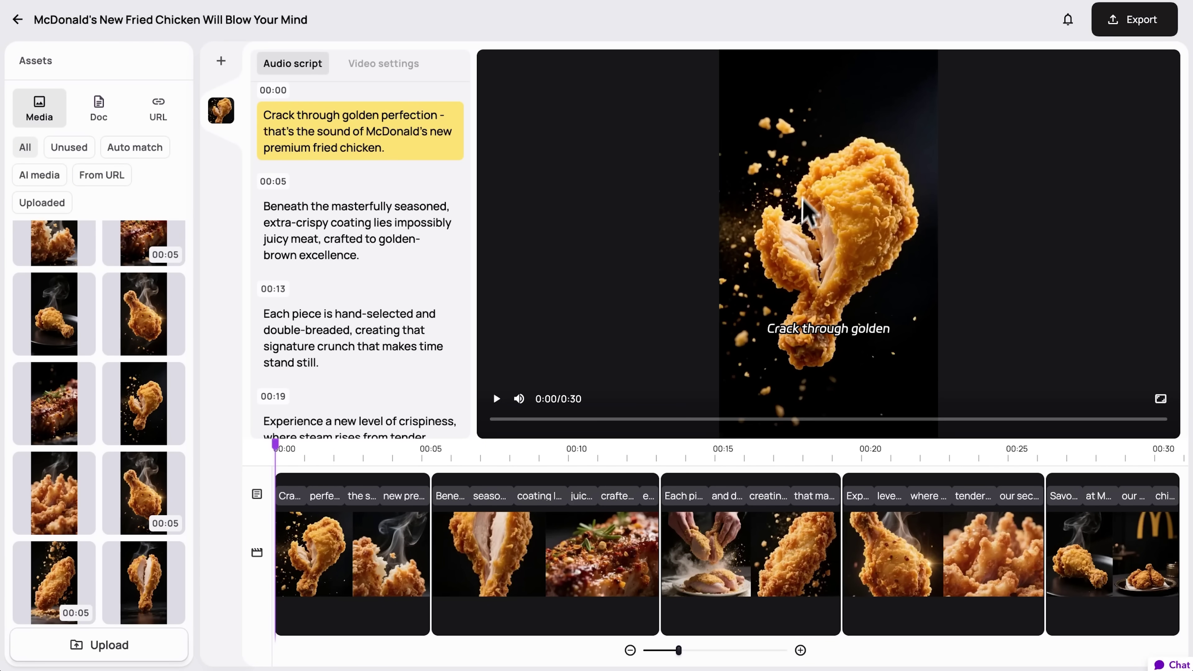
Step: Scroll across the Create page's prompt area to set up the Nvidia explainer
scroll(753, 551, "right", 1)
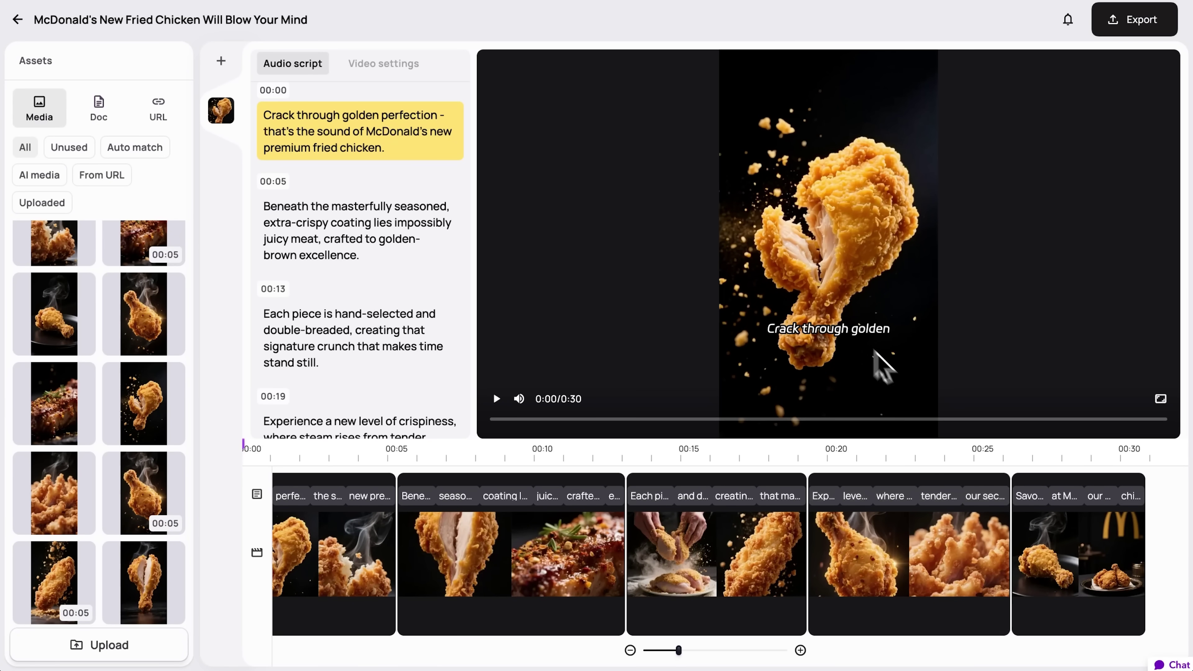
mouse_move(832, 589)
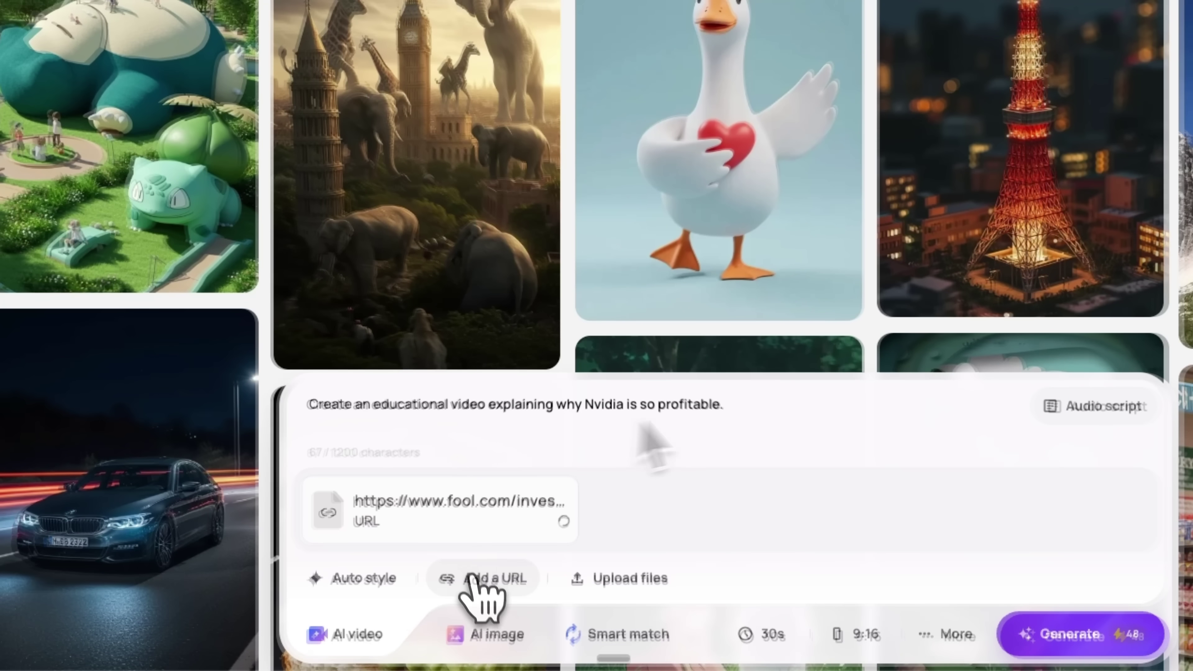
Step: Paste another article link into the URL entry and confirm it as a source
left_click(471, 579)
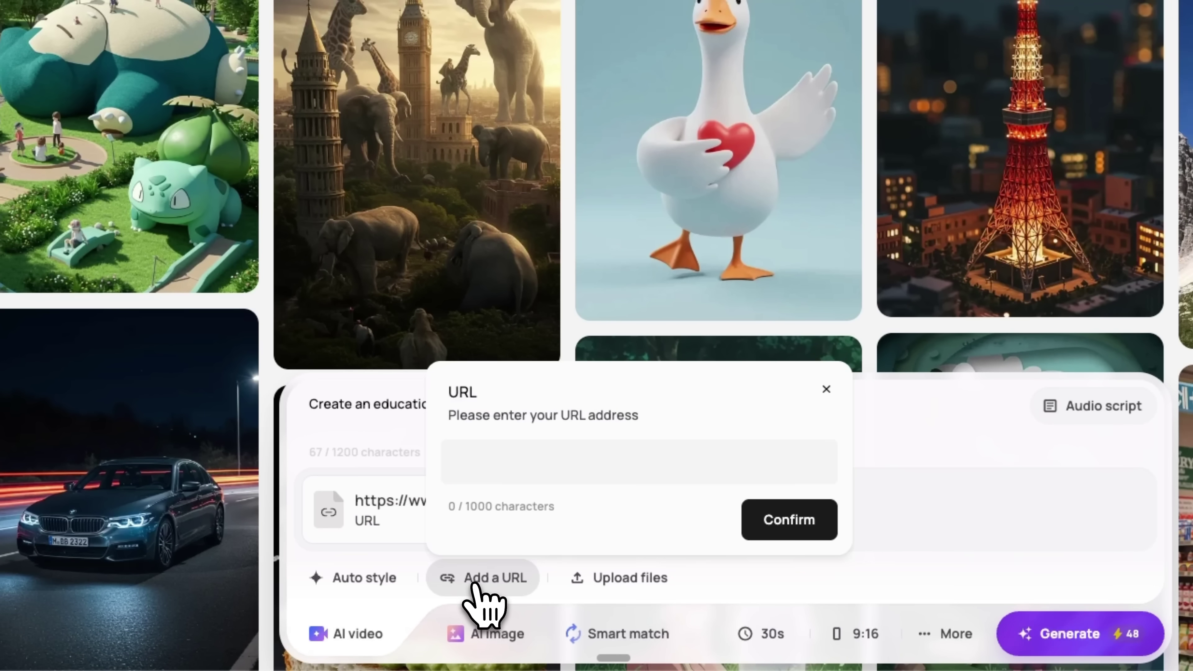
left_click(530, 458)
key("ctrl+v")
left_click(764, 524)
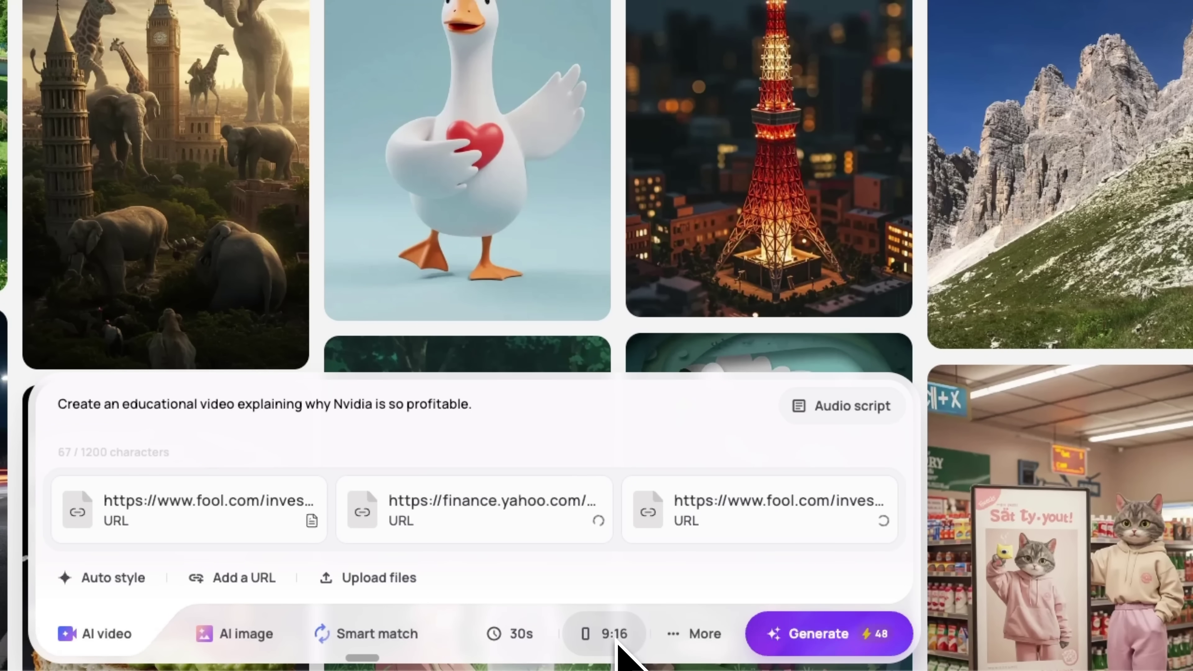
Step: Review the voice and language options under More, then generate the Nvidia explainer
left_click(687, 643)
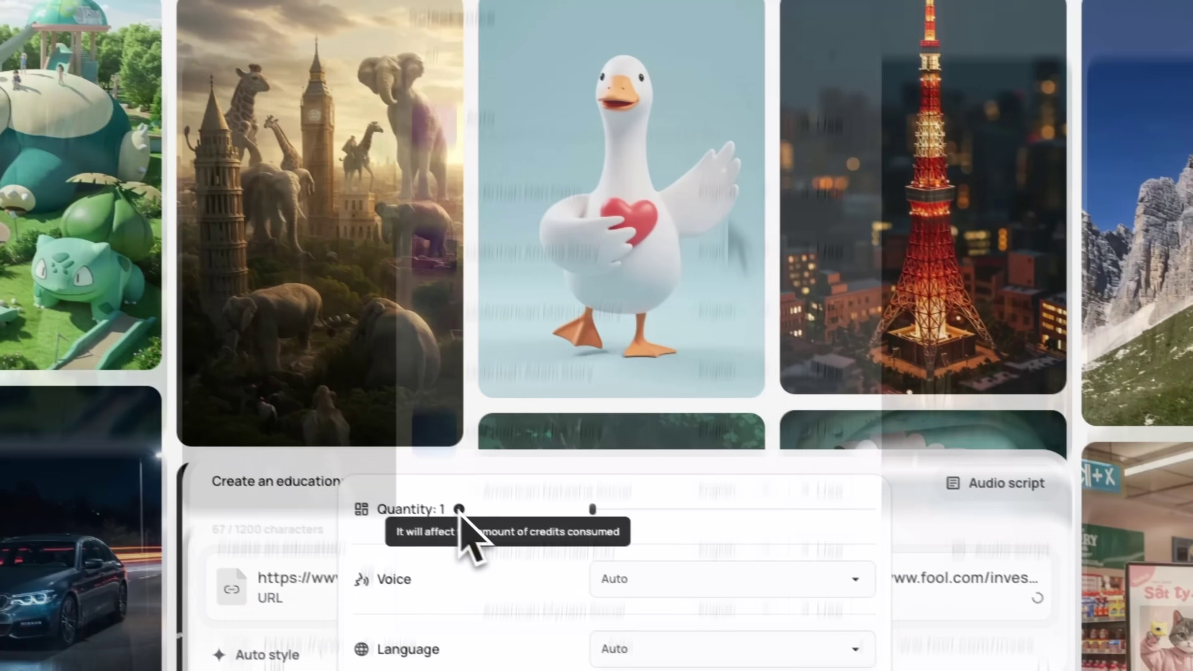
left_click(555, 504)
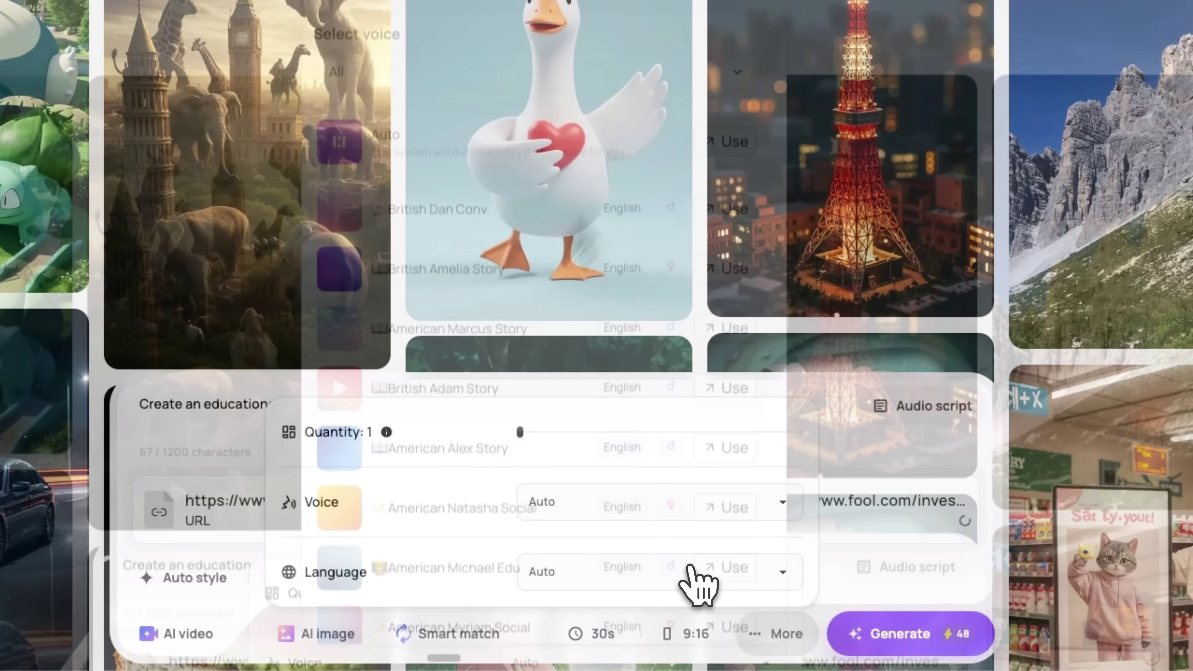
left_click(700, 620)
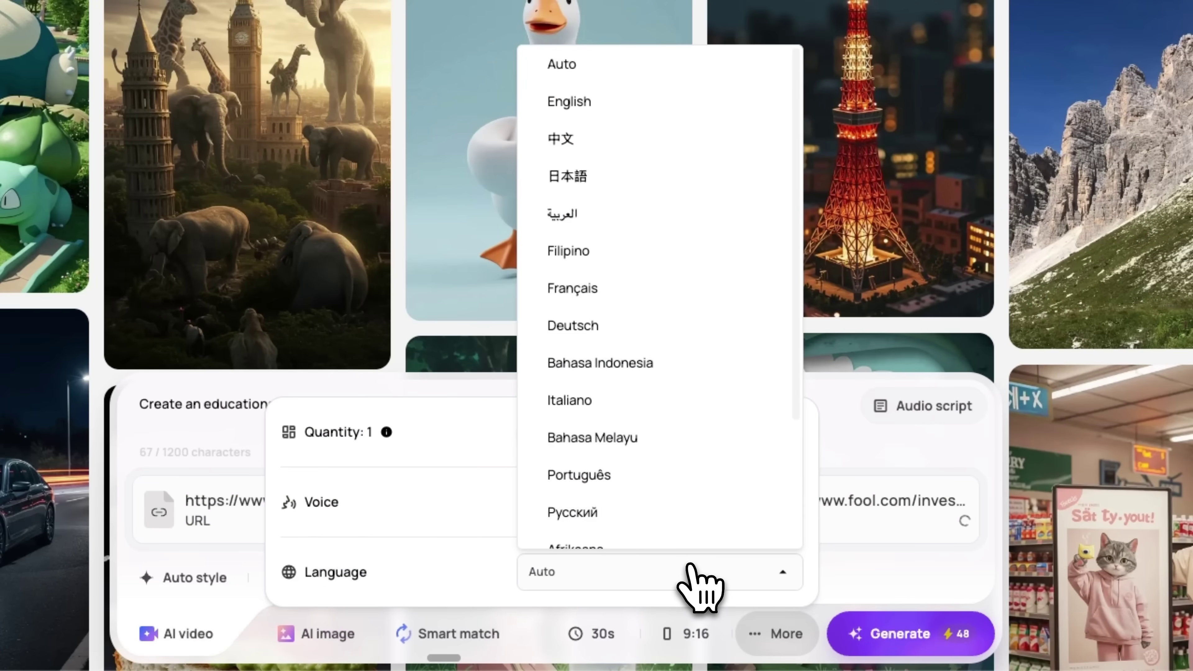
left_click(798, 640)
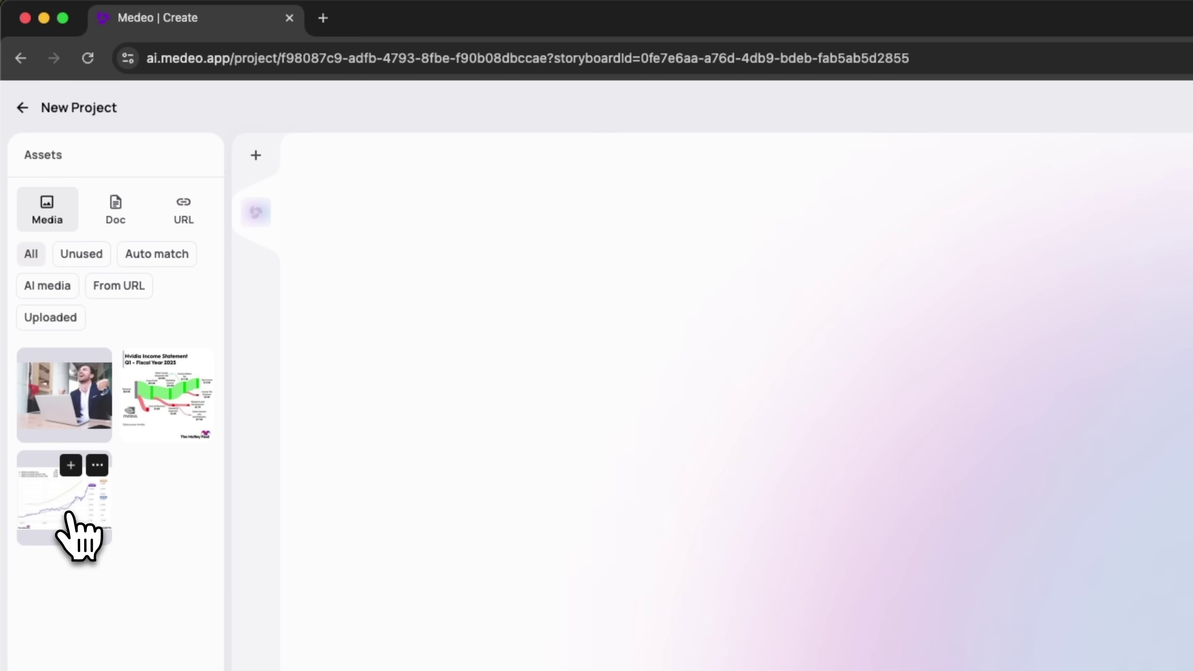
Step: Browse the Nvidia project's Doc, URL and Media asset tabs, including its three source links
left_click(112, 215)
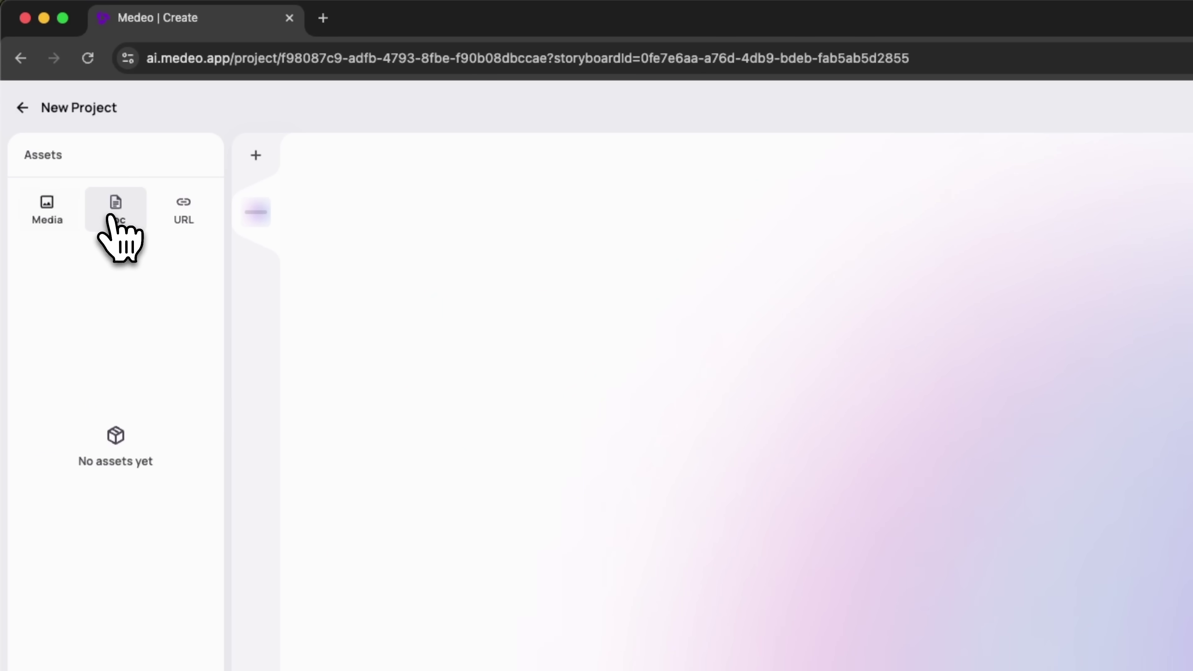
left_click(183, 211)
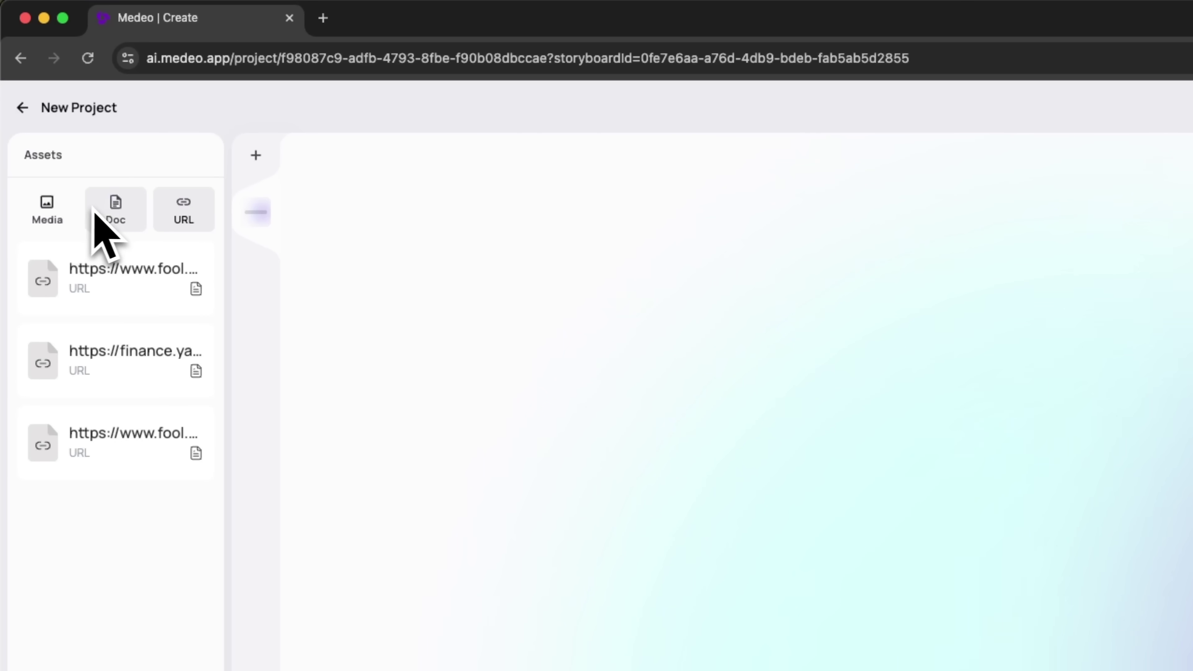
left_click(54, 211)
left_click(123, 210)
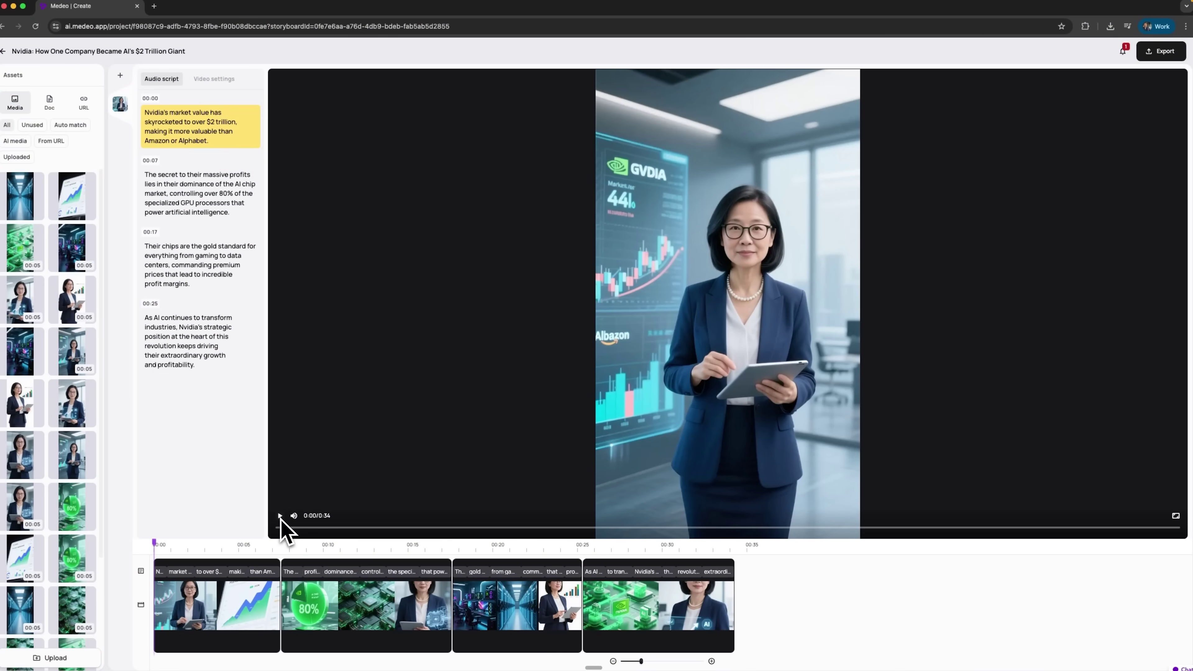
Step: Play the 0:34 four-scene Nvidia explainer, then bring up its Export options
left_click(281, 518)
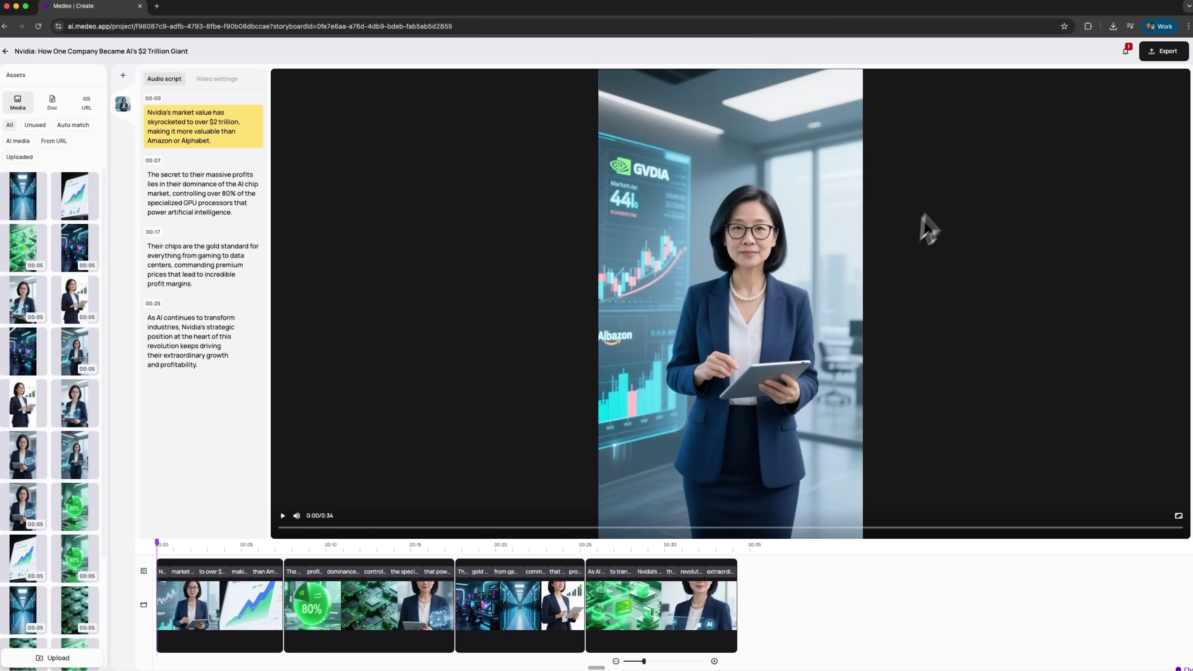
left_click(1165, 51)
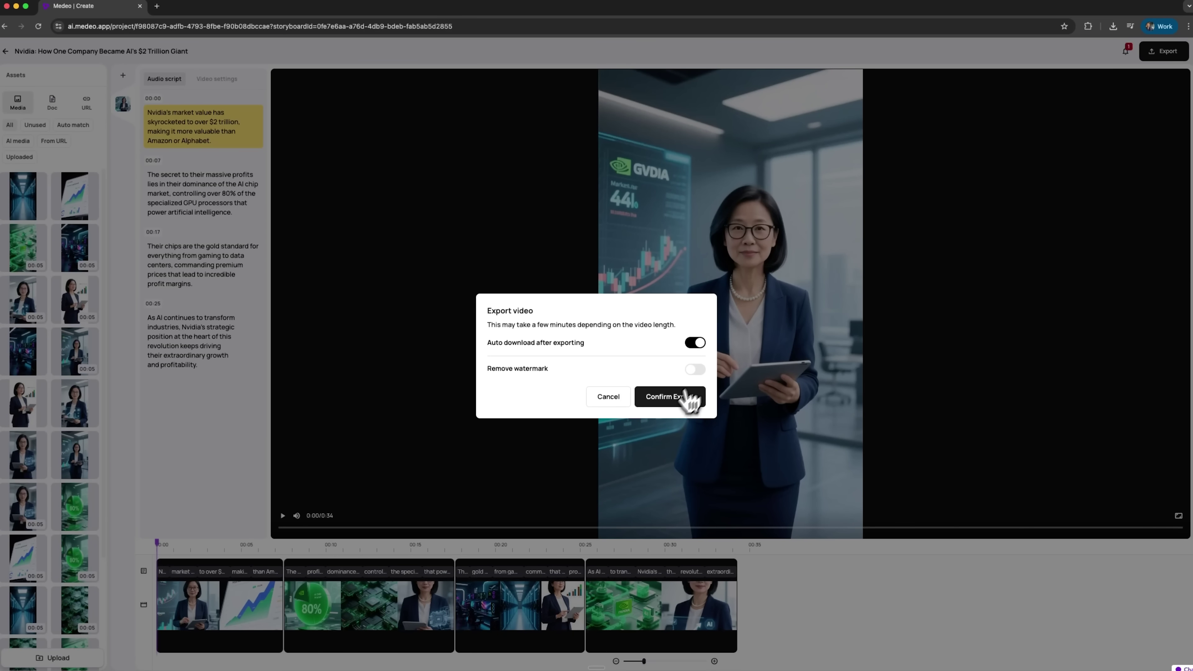
Step: Confirm the Nvidia export and paste the 530-character travel video brief into the prompt
left_click(676, 398)
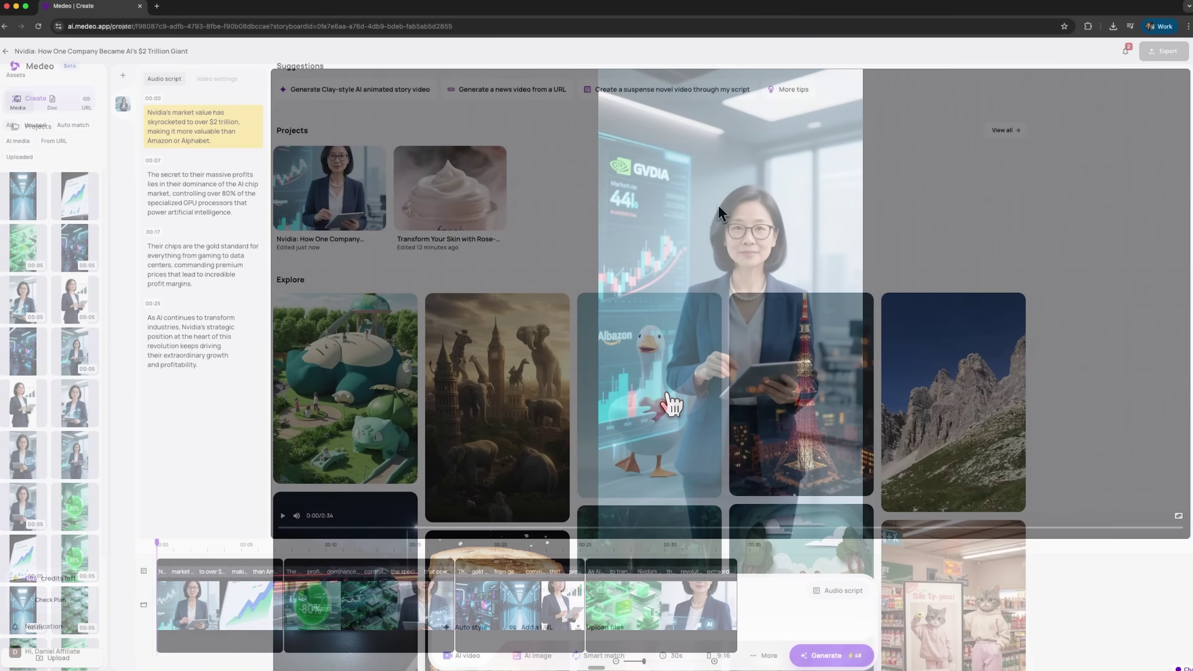
type("Create a video about travel that explores how stepping outside your comfort zone transforms your perspective.  Show diverse destinations: climbing a mountain, breathing fresh air, capturing perfect photos. Emphasize those heart-stopping moments when you realize you're braver than you thought.  Each new destination rewires your brain, challenges assumptions, and opens your heart to different perspectives.  The narrative should be inspiring and introspective, building to the question: \"The world is calling. Will you answer?\"")
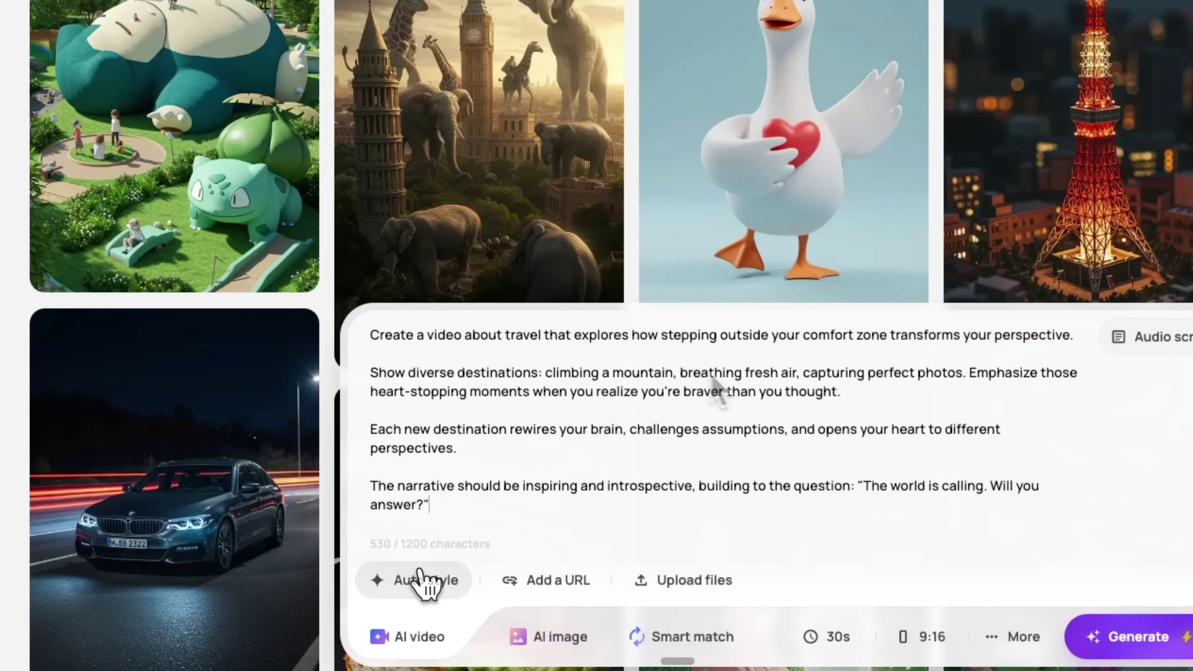
Step: Choose the boat 2.5D visual style for the travel video
left_click(425, 581)
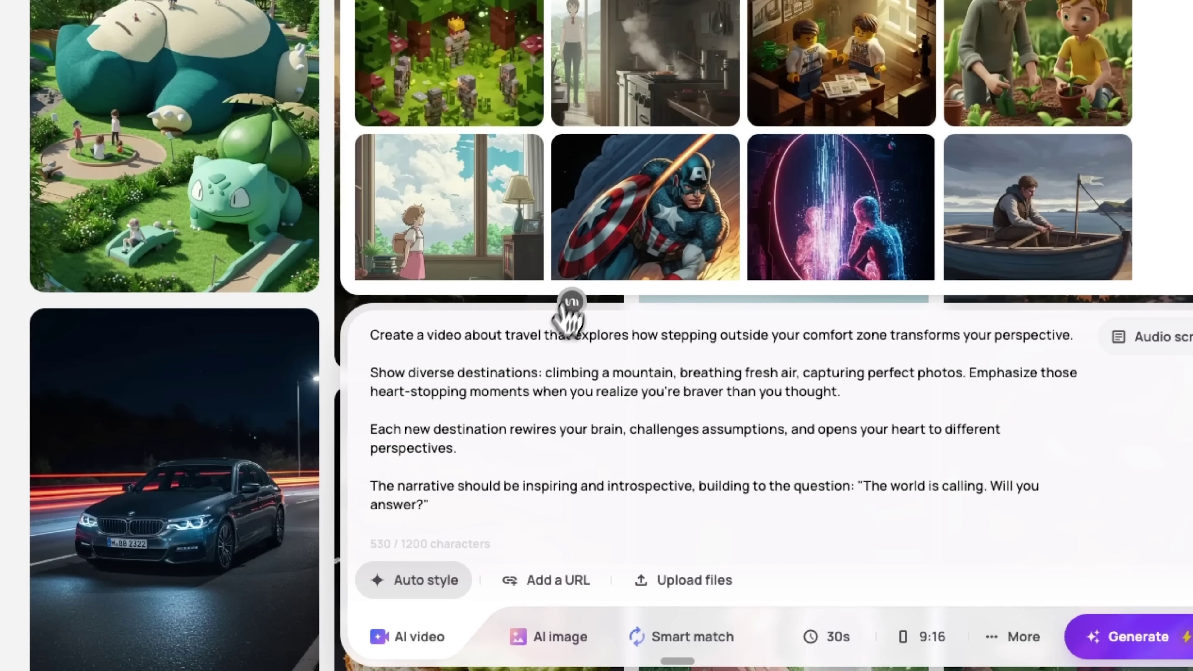
scroll(440, 441, "down", 5)
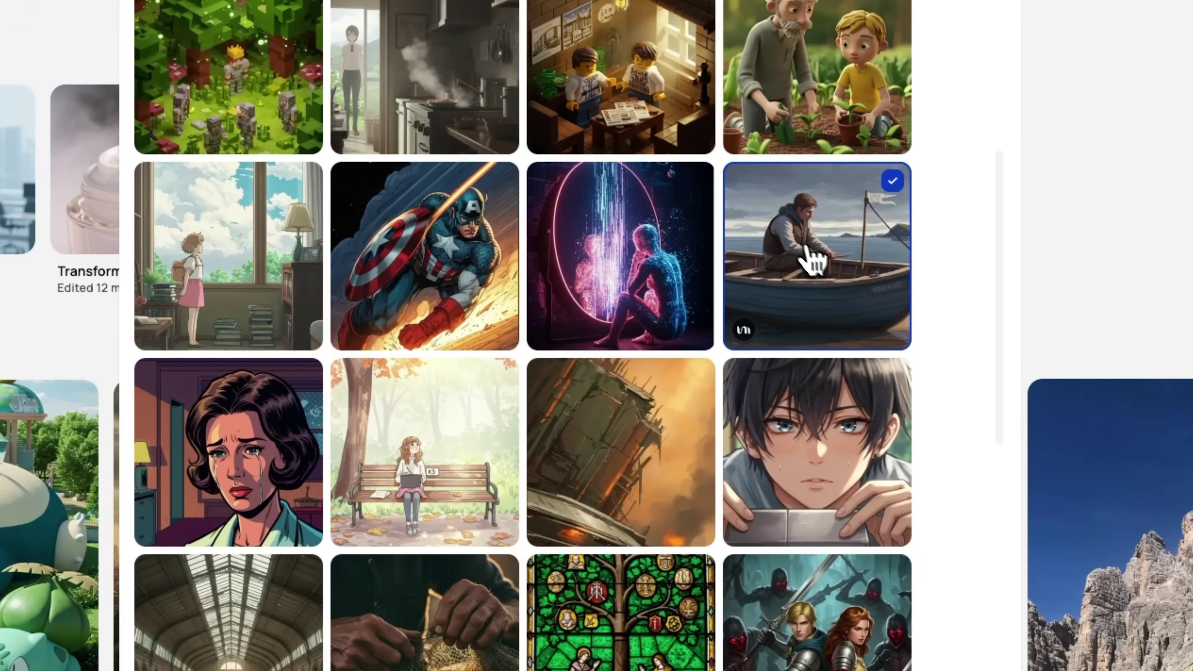
scroll(804, 300, "down", 4)
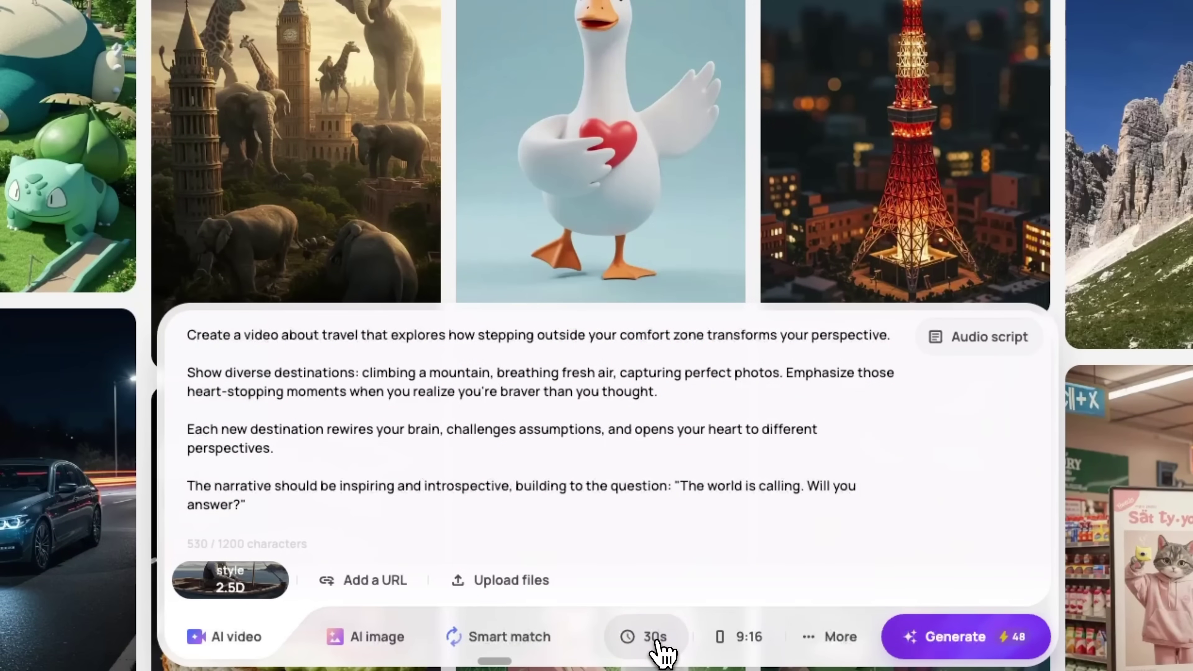
Step: Set the length to 120 seconds and the ratio to 16:9, then generate
left_click(657, 638)
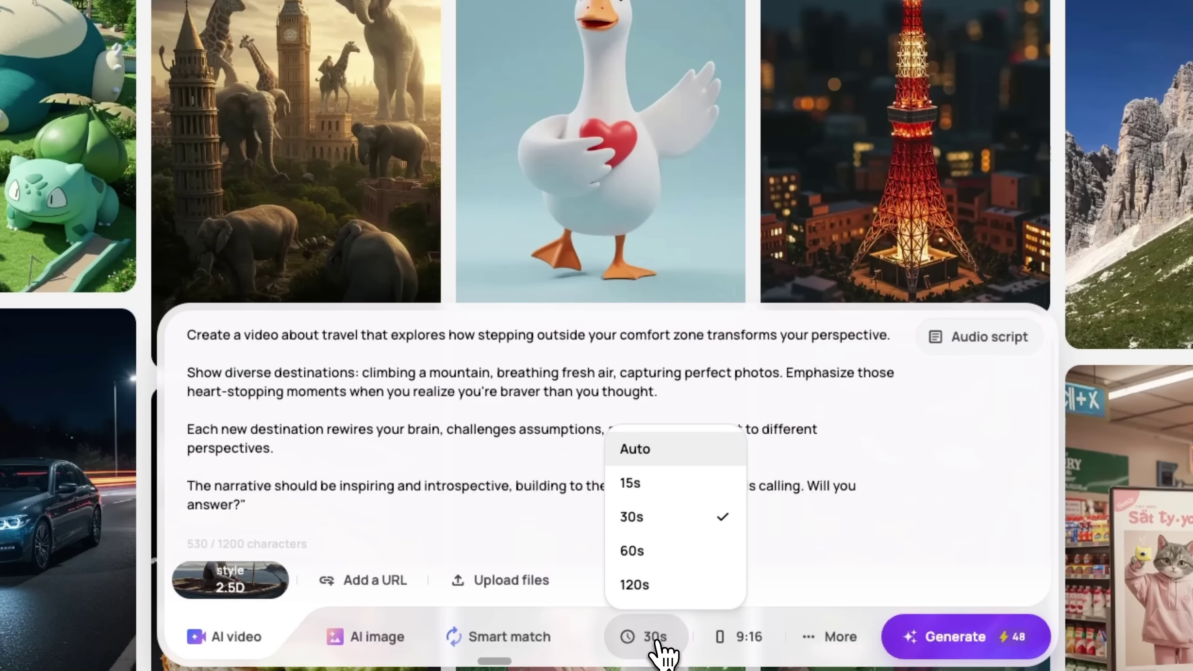
left_click(664, 587)
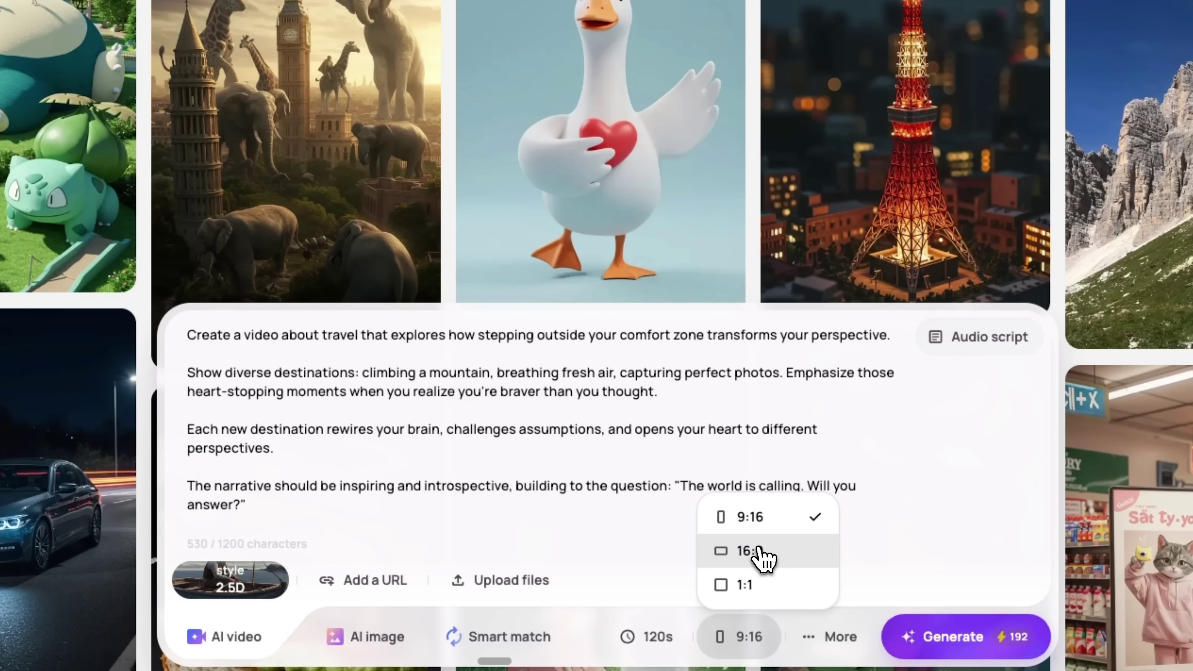
left_click(761, 552)
left_click(967, 645)
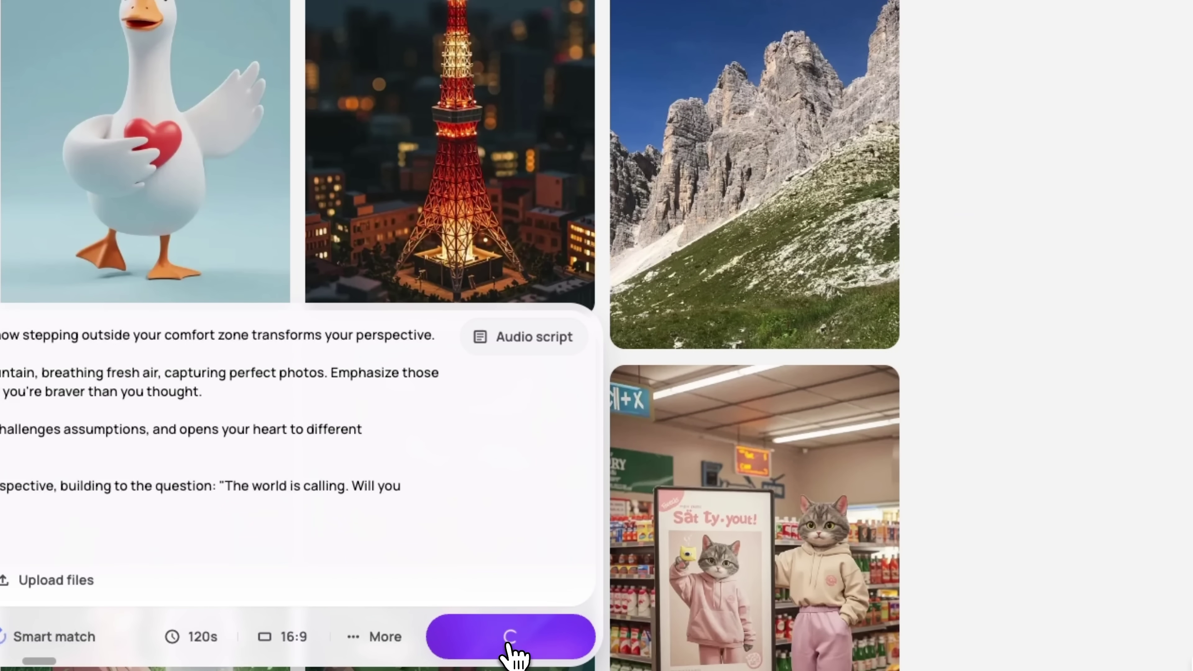